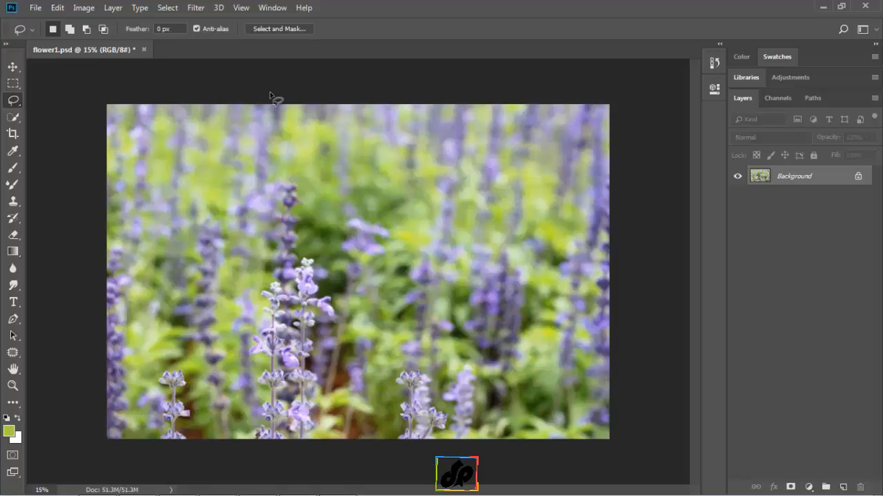
Select the green foliage with Color Range using Sampled Colors, sampling a dark green and adding the lighter greens across the background.
click(167, 7)
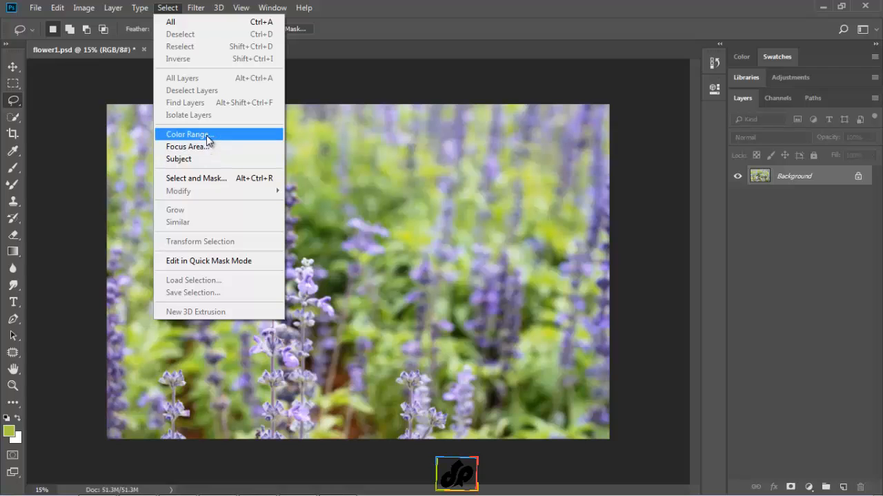
click(209, 138)
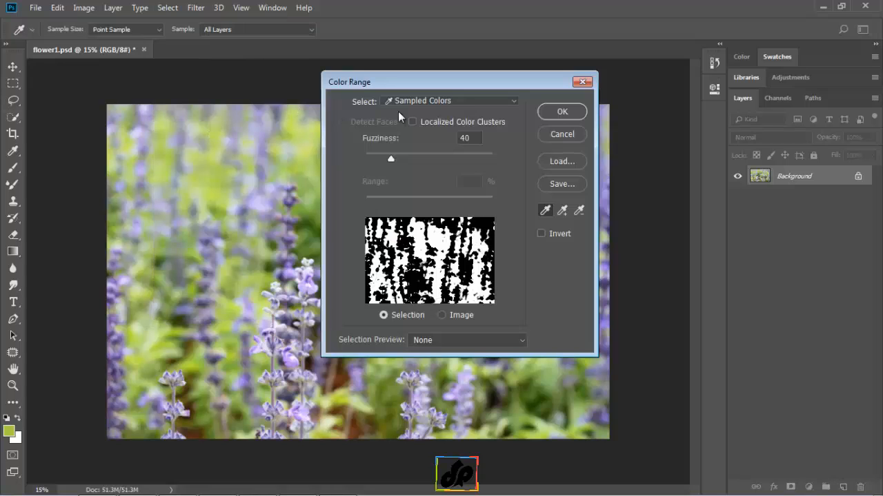
click(453, 101)
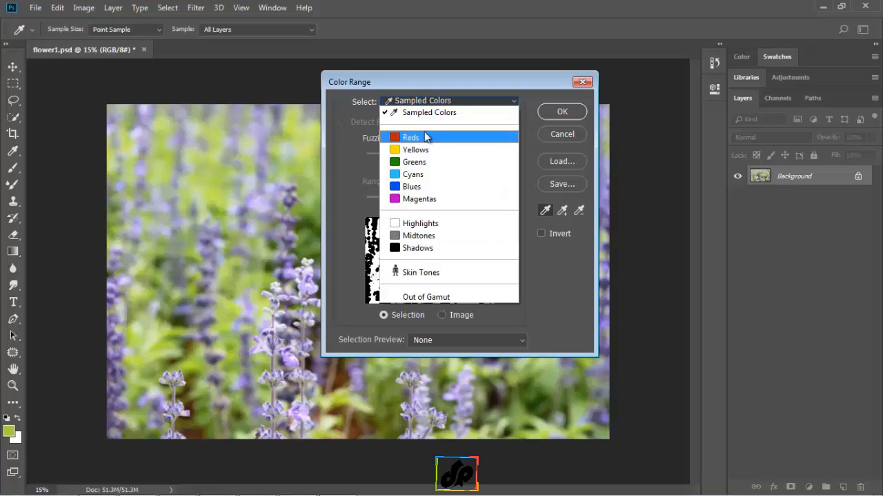
click(419, 113)
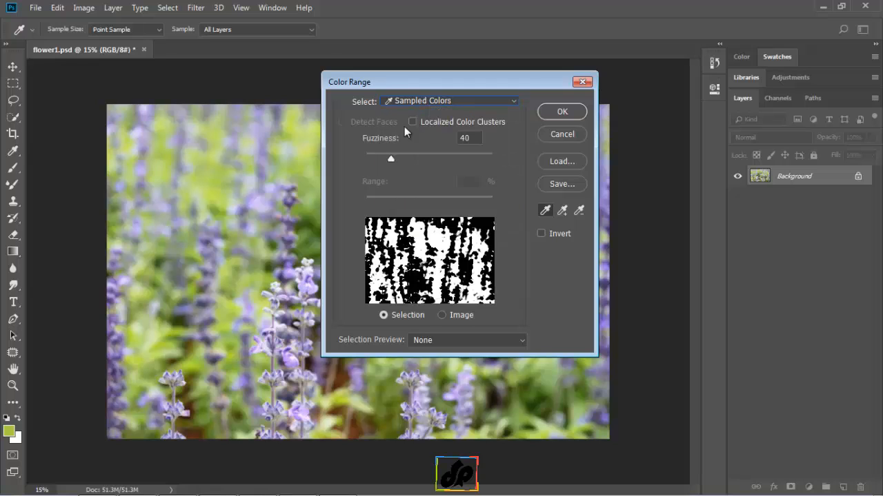
click(308, 223)
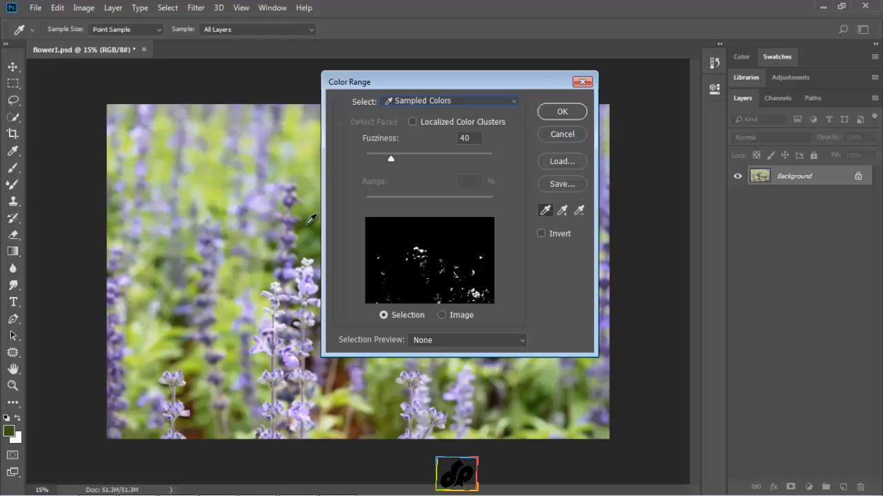
click(562, 212)
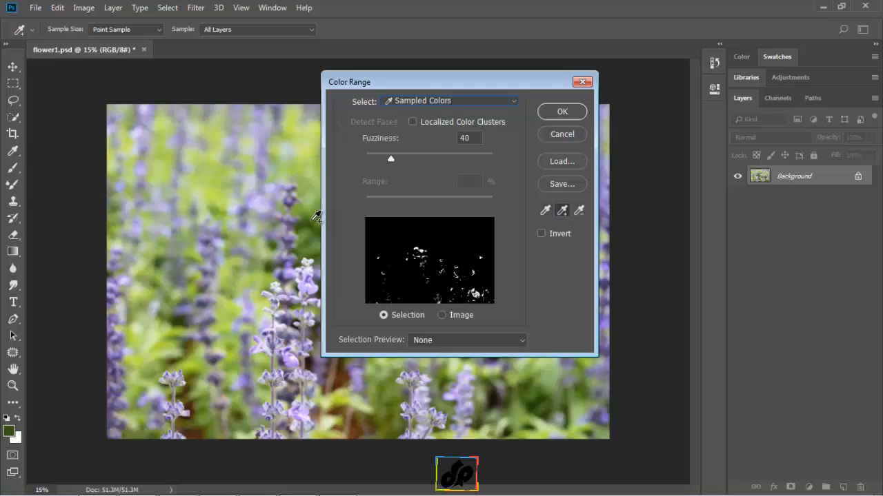
drag(317, 217, 308, 128)
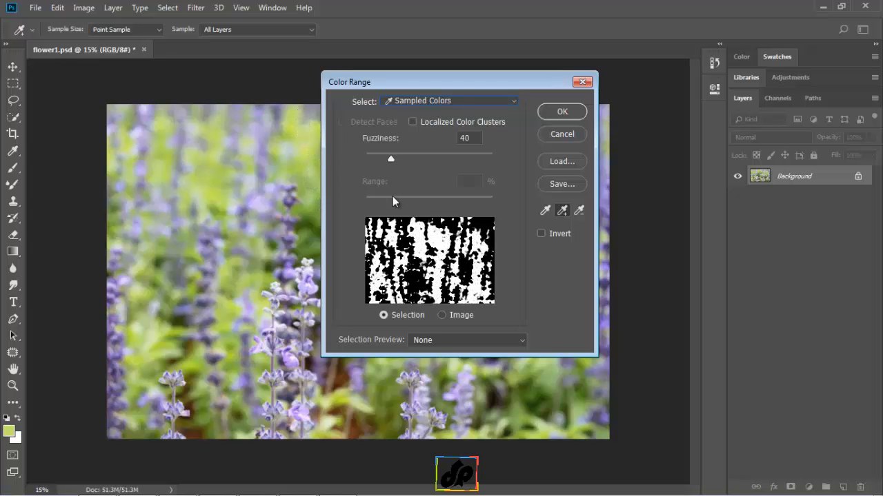
click(561, 112)
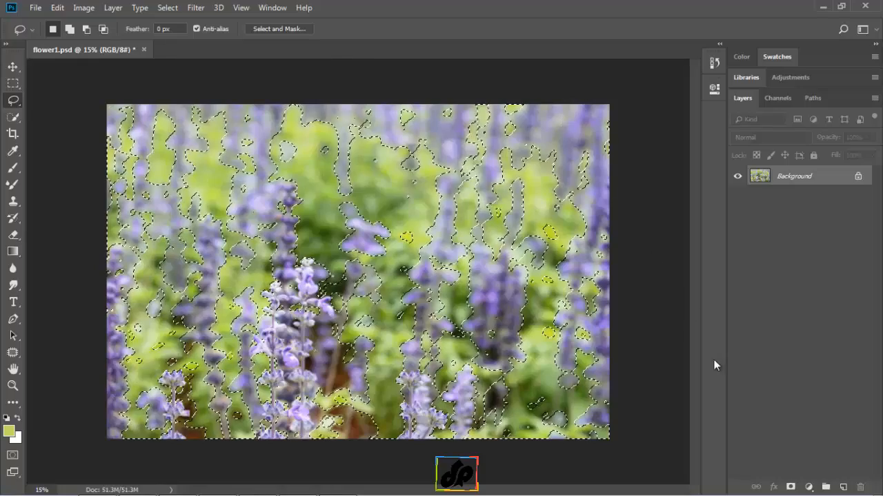
Add a Curves adjustment layer from the foliage selection and pull the RGB curve's midpoint down to darken the greens.
click(810, 489)
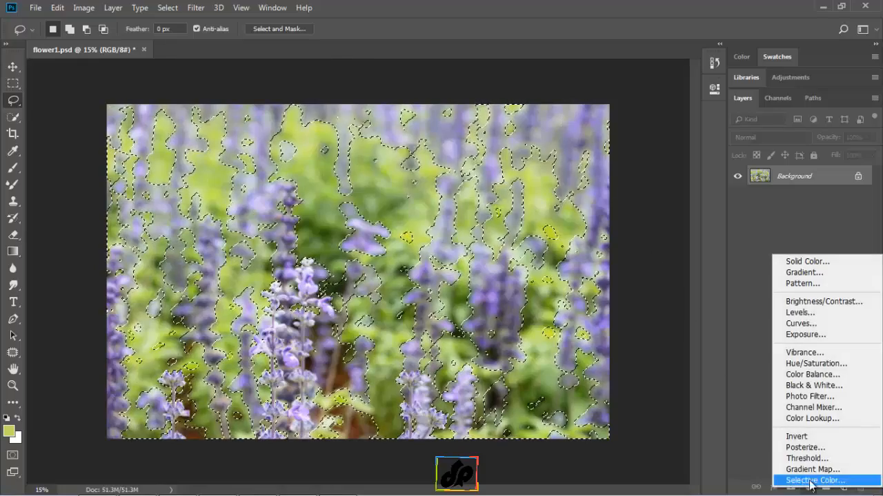
click(790, 324)
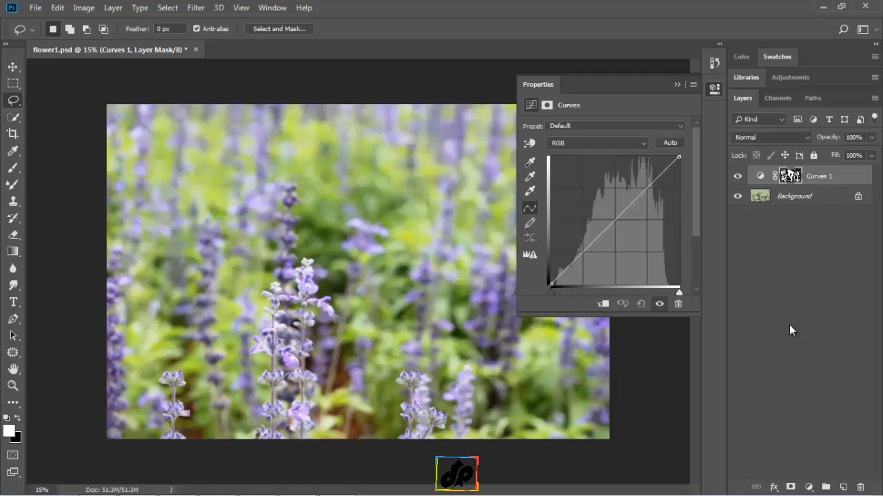
click(602, 236)
drag(601, 235, 613, 240)
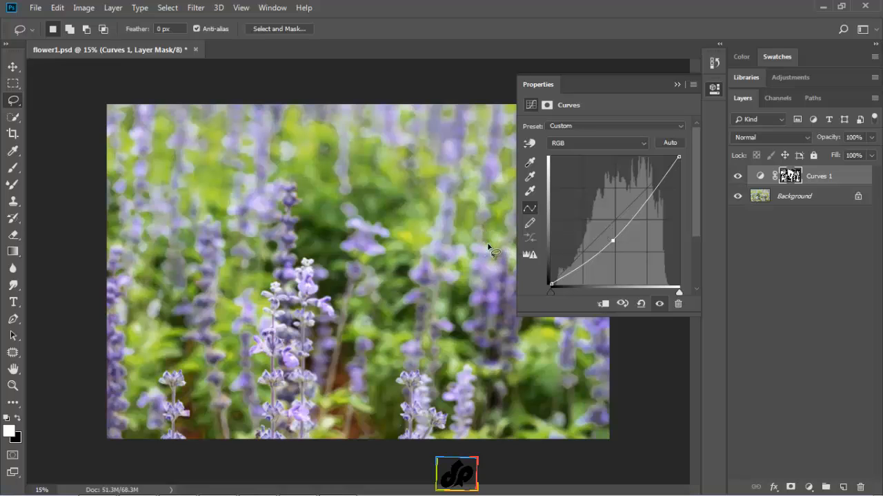
Feather the Curves layer's mask to soften the transition around the foliage.
click(545, 104)
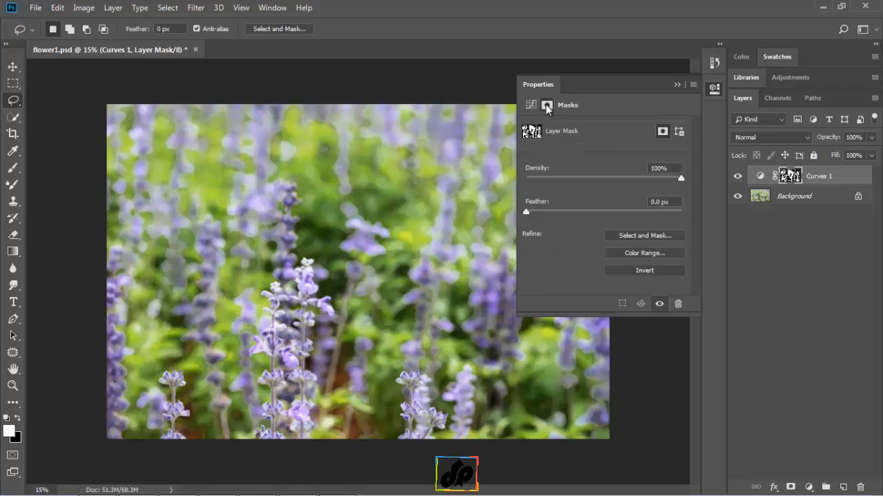
drag(526, 210, 573, 207)
click(677, 84)
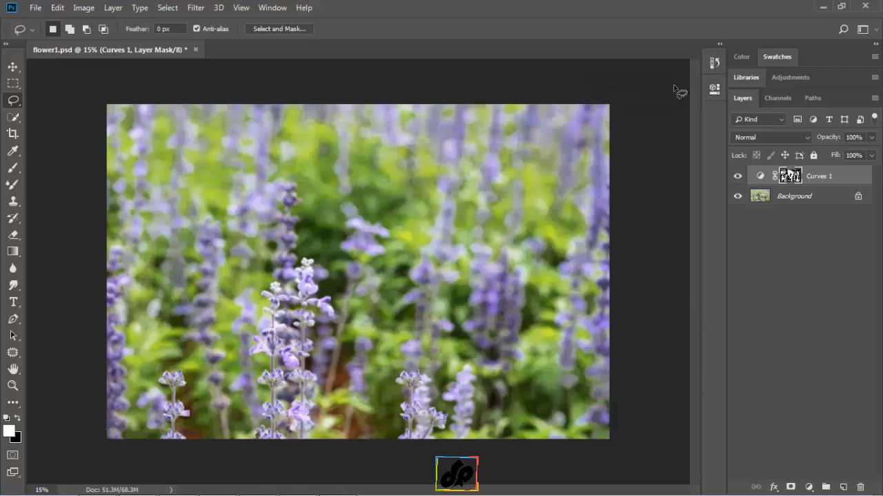
Select the in-focus flowers on the Background layer with Focus Area, subtracting the background patches between the central stems, and output a selection.
click(790, 198)
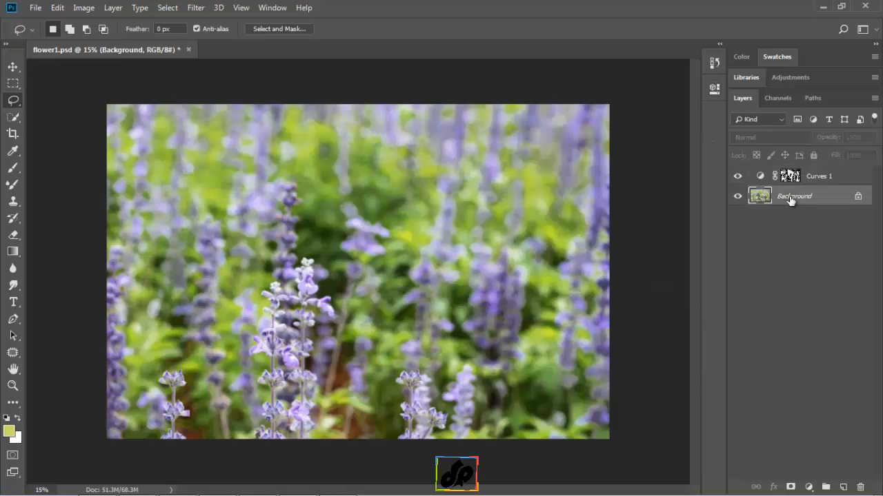
click(169, 9)
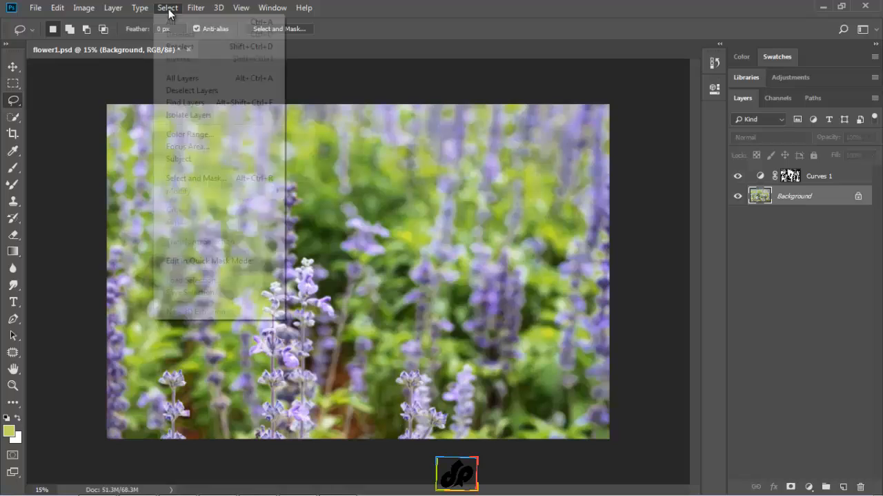
click(179, 147)
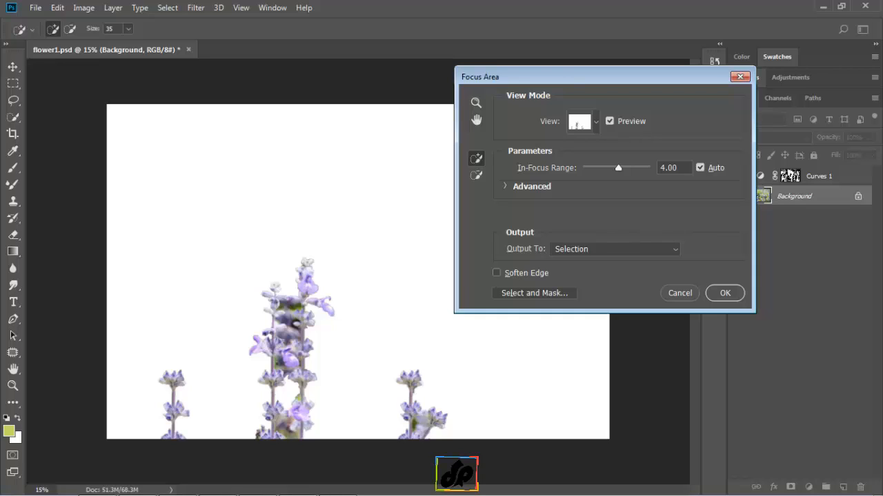
click(477, 175)
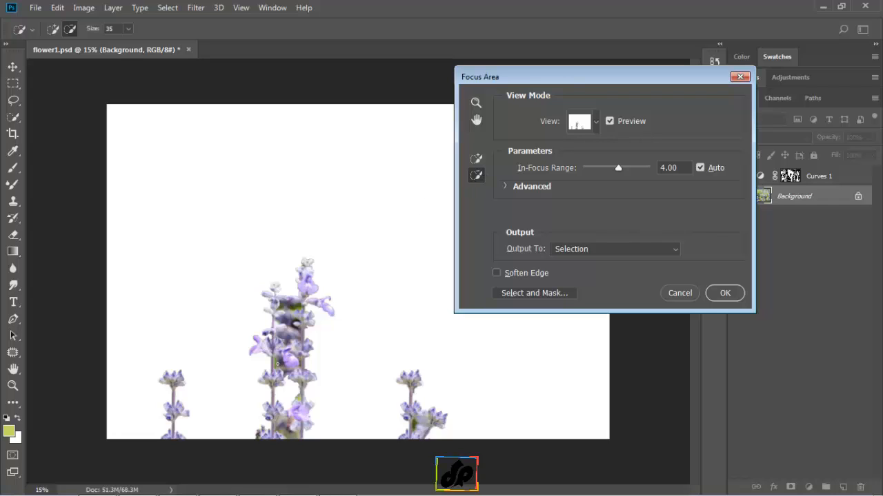
click(277, 364)
click(294, 400)
click(281, 413)
click(286, 317)
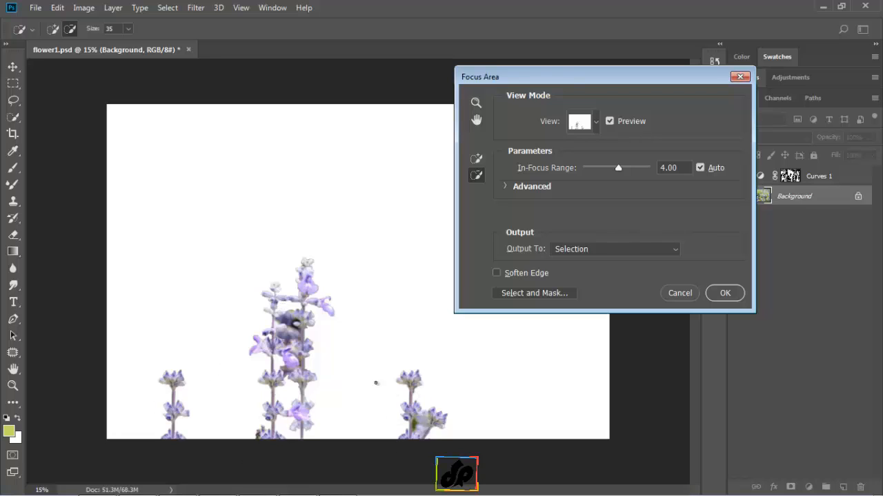
click(718, 293)
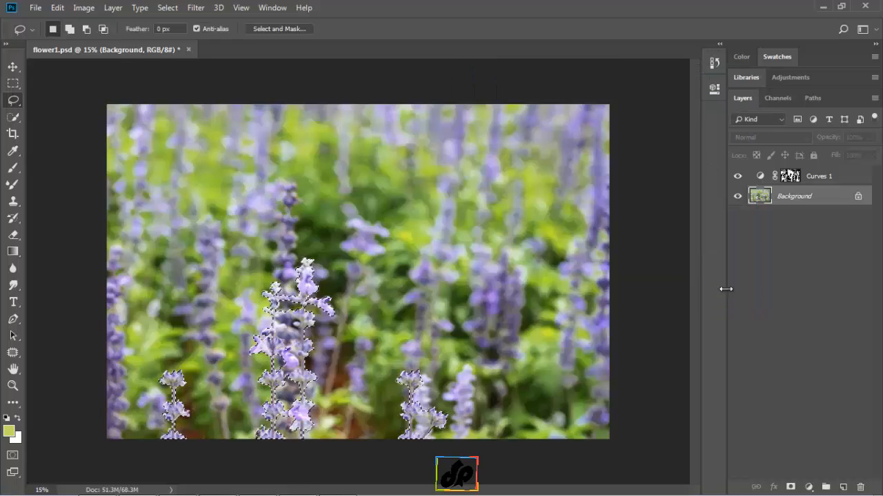
Subtract the two smaller side flowers from the selection with the Lasso tool, leaving only the central stems selected.
key(l)
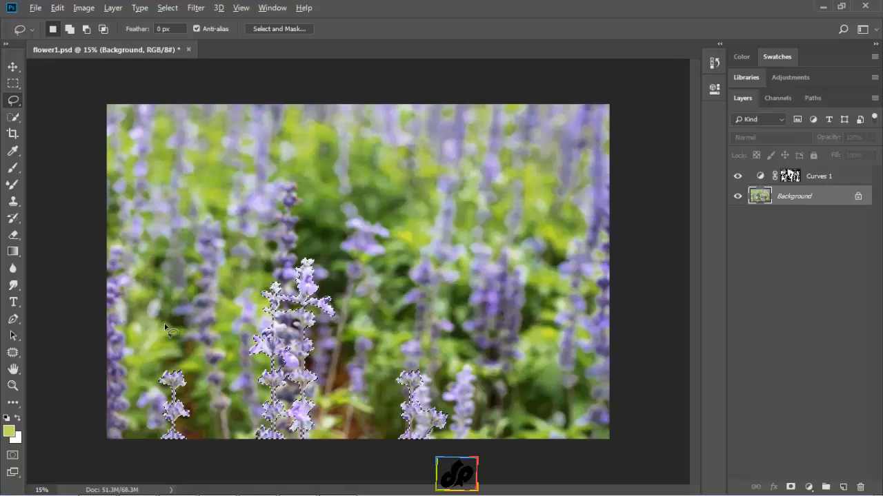
mouse_move(164, 325)
alt+mouse_down()
mouse_move(139, 390)
mouse_move(168, 454)
mouse_move(190, 452)
mouse_move(206, 415)
mouse_move(200, 355)
mouse_move(153, 329)
alt+mouse_up()
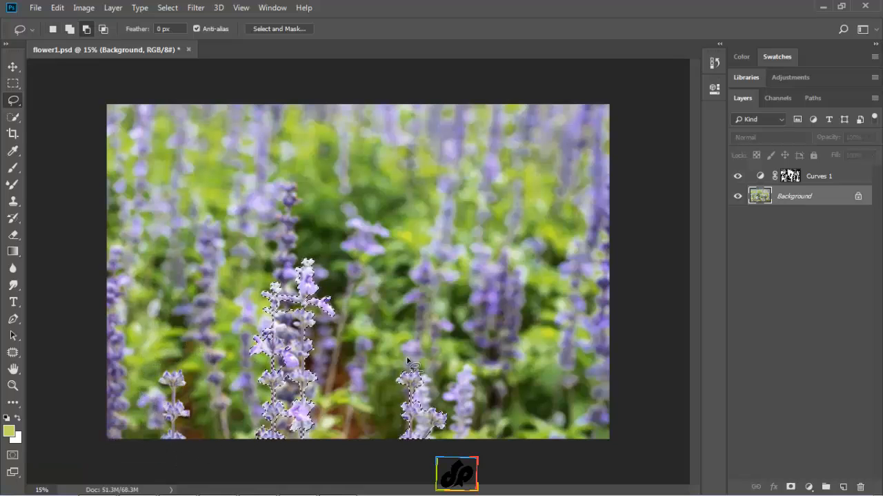
mouse_move(407, 357)
alt+mouse_down()
mouse_move(374, 378)
mouse_move(360, 418)
mouse_move(368, 440)
mouse_move(408, 451)
mouse_move(443, 446)
mouse_move(461, 424)
mouse_move(460, 397)
mouse_move(396, 359)
alt+mouse_up()
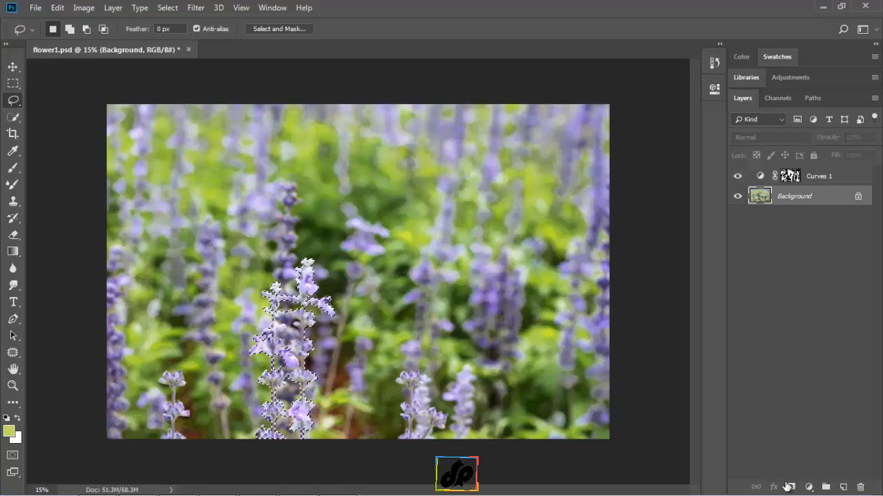
Add a Vibrance adjustment layer for the selected central flowers and increase its vibrance.
click(809, 489)
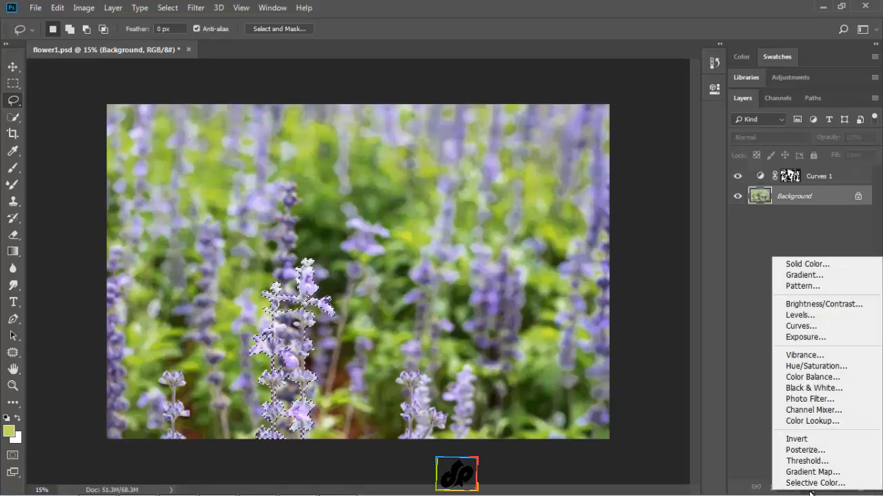
click(799, 355)
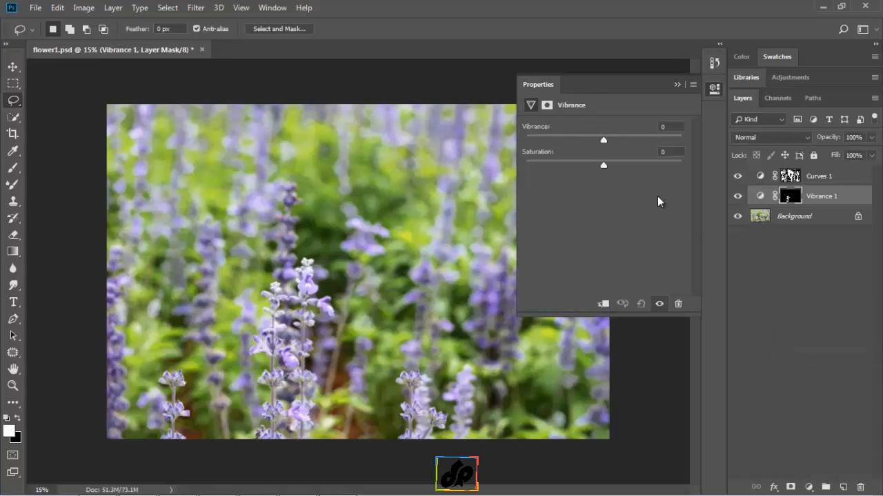
drag(606, 143, 642, 142)
click(677, 86)
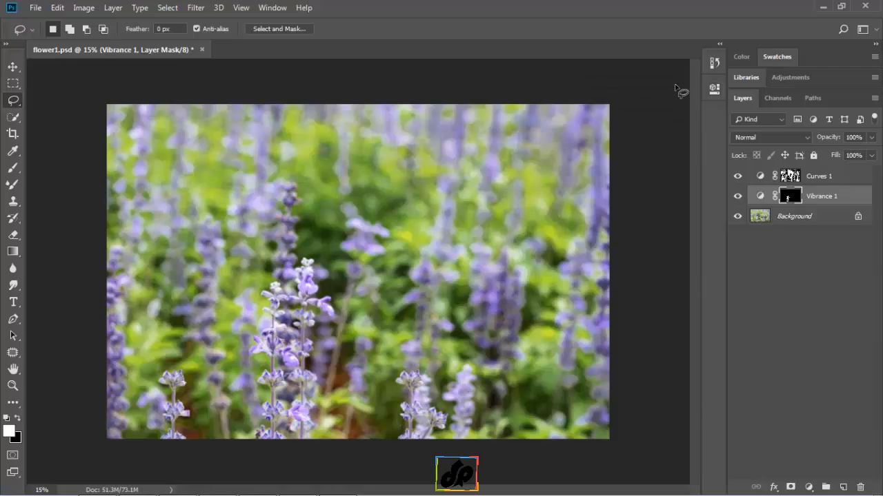
Compare before and after by toggling the Vibrance layer's visibility, then showing the Background layer alone and restoring all layers.
click(737, 198)
click(737, 197)
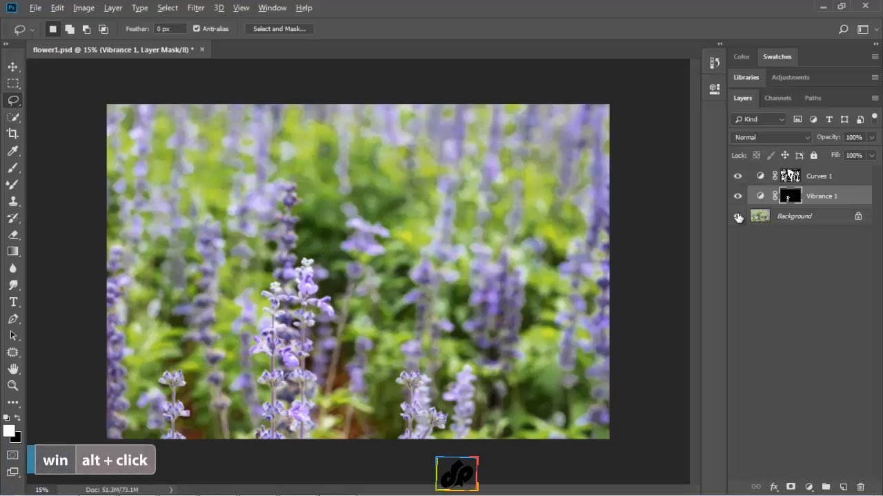
alt+click(737, 218)
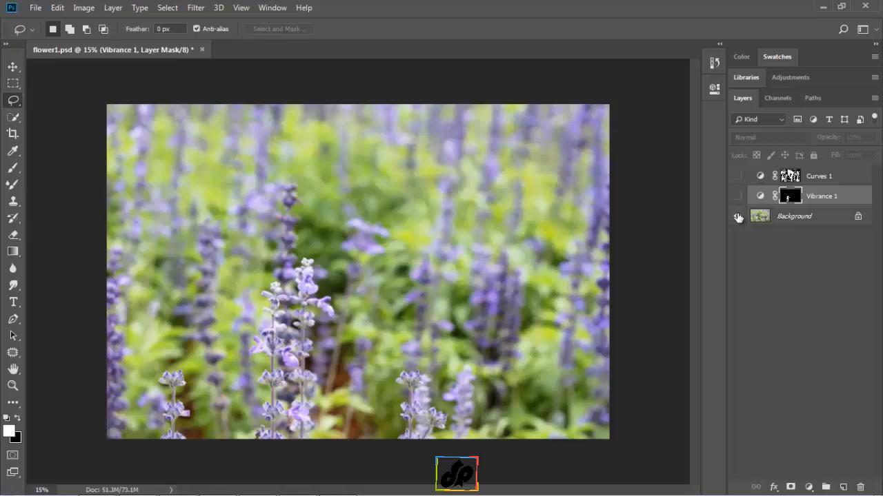
alt+click(738, 218)
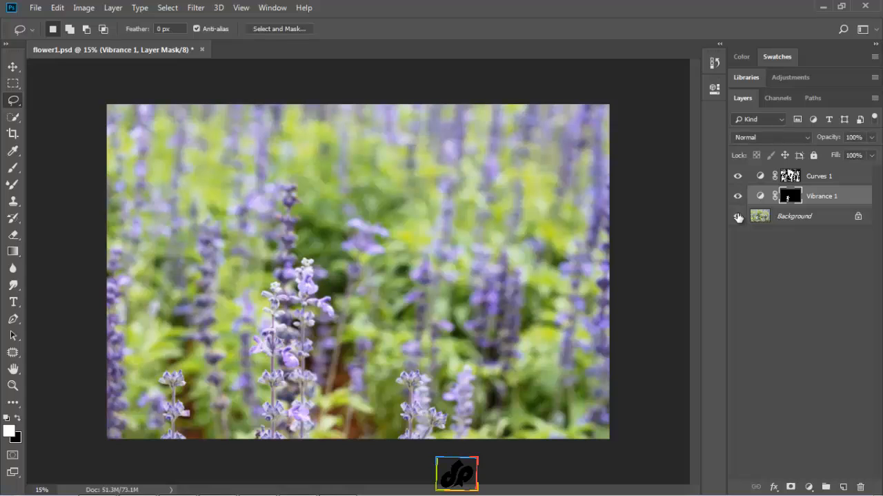